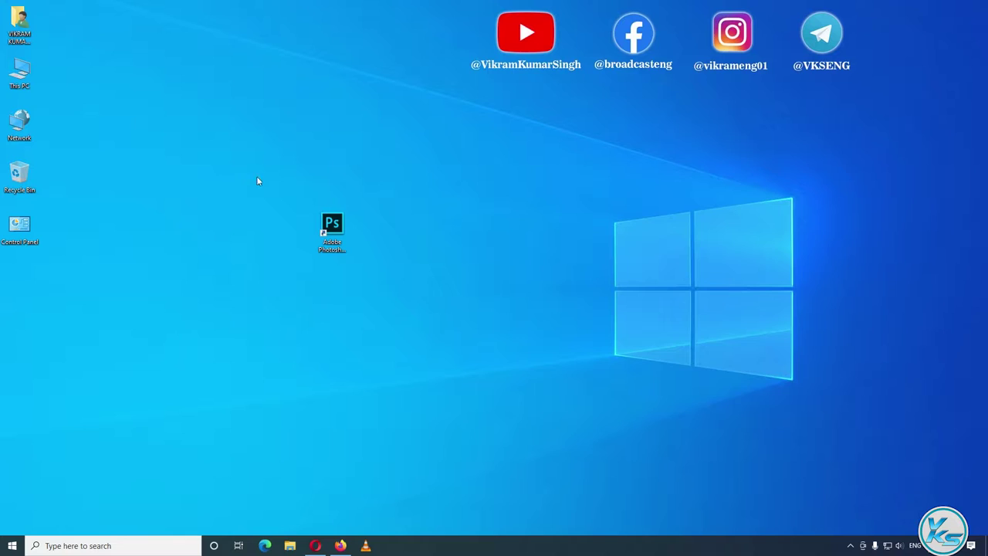
Launch Adobe Photoshop from the desktop shortcut, triggering the scratch-disks-full brushes error.
left_click(327, 218)
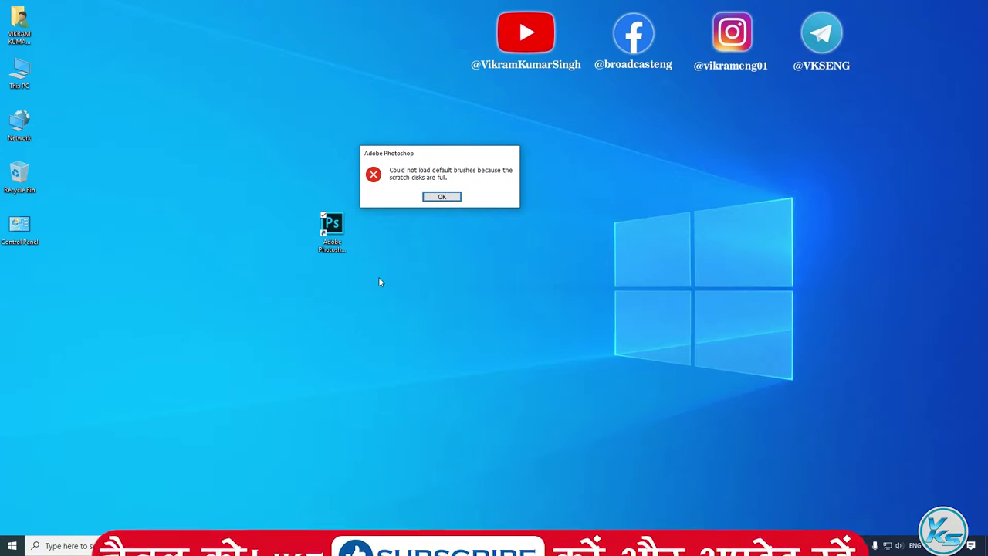
Dismiss all four scratch-disk and preset-loading error dialogs so Photoshop shuts down.
left_click(442, 199)
left_click(443, 198)
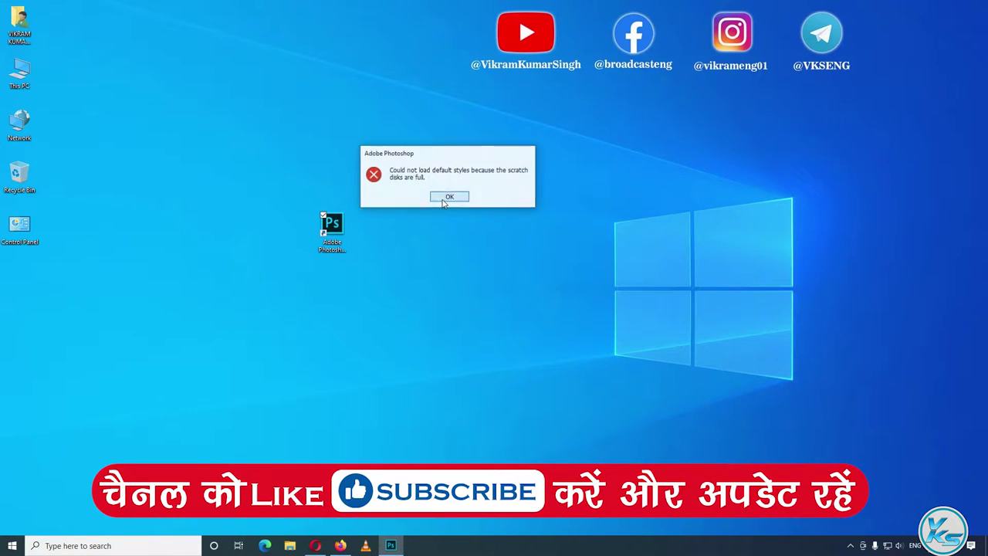
left_click(445, 198)
left_click(444, 199)
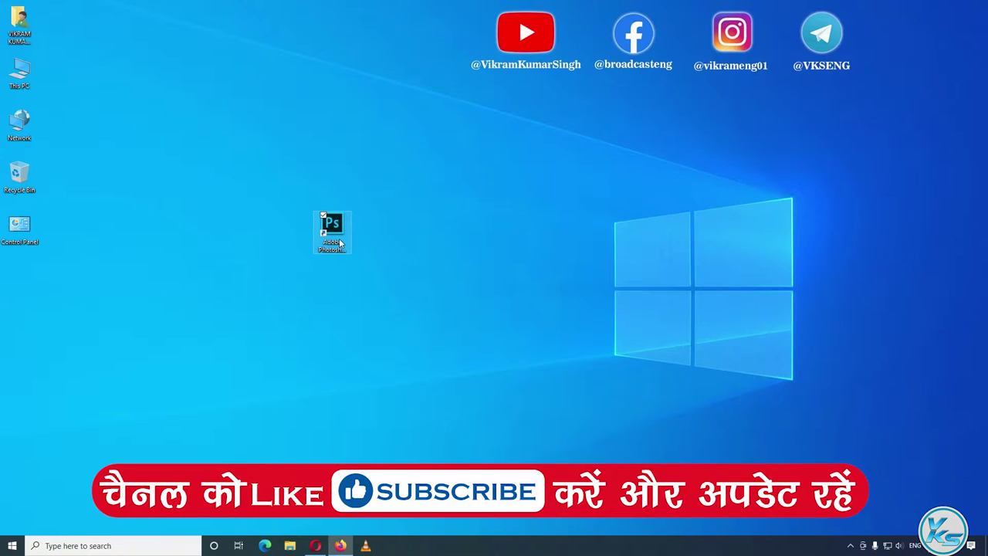
Open This PC and check Local Disk (C:), showing 6.02 GB free of 229 GB.
double_click(23, 79)
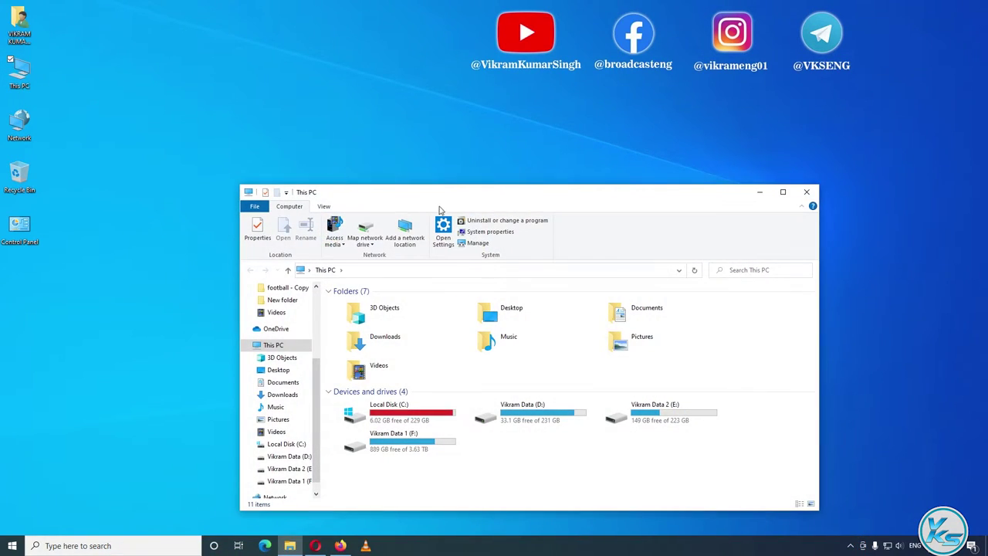
left_click_drag(473, 193, 431, 135)
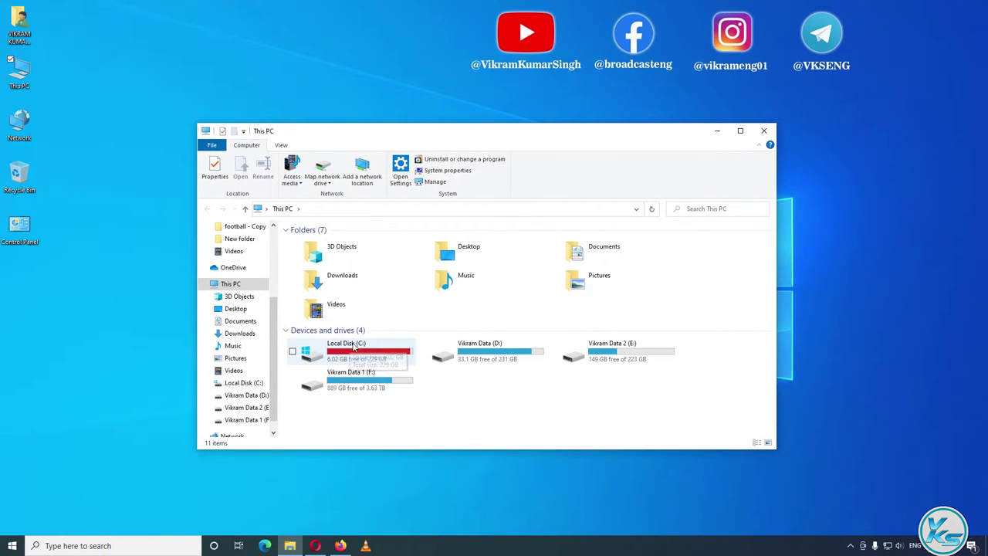
mouse_move(351, 351)
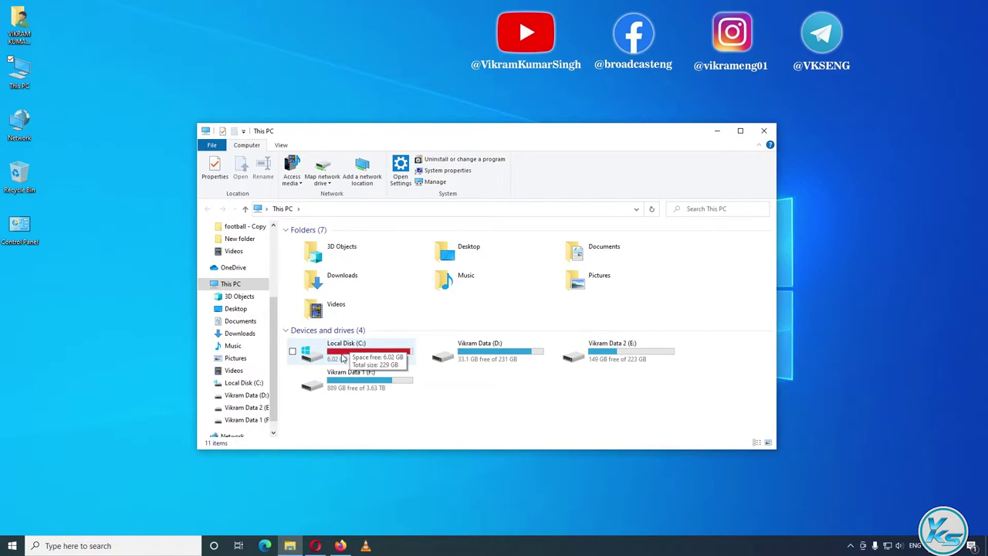
left_click(344, 358)
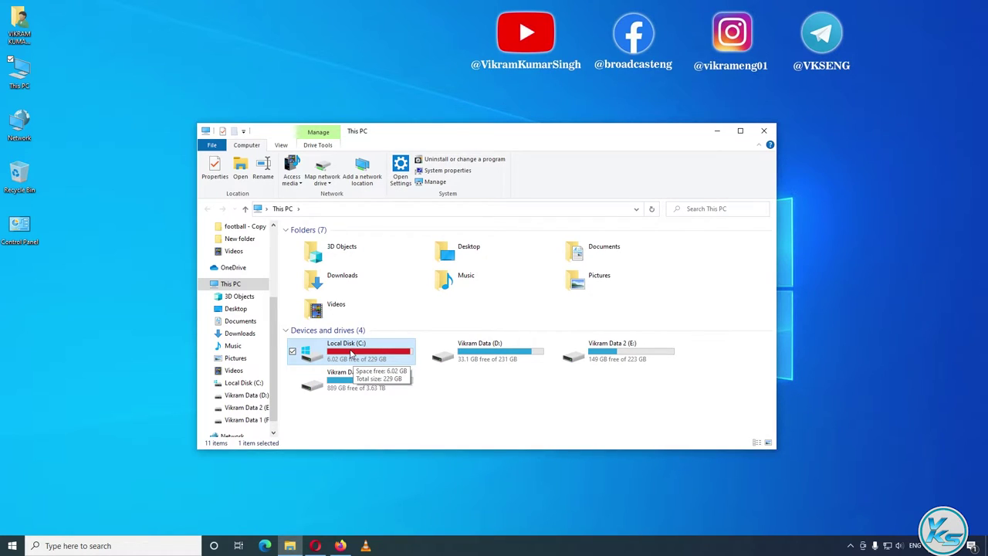
Delete everything in the Windows Temp folder, opened via Run 'temp', then close it.
key("super+r")
type("te")
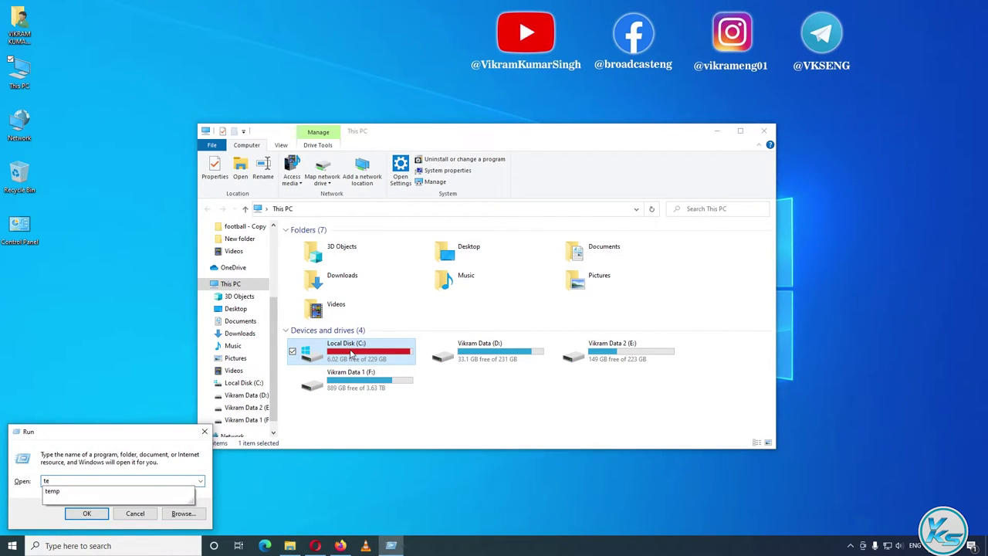
type("mp")
key("Return")
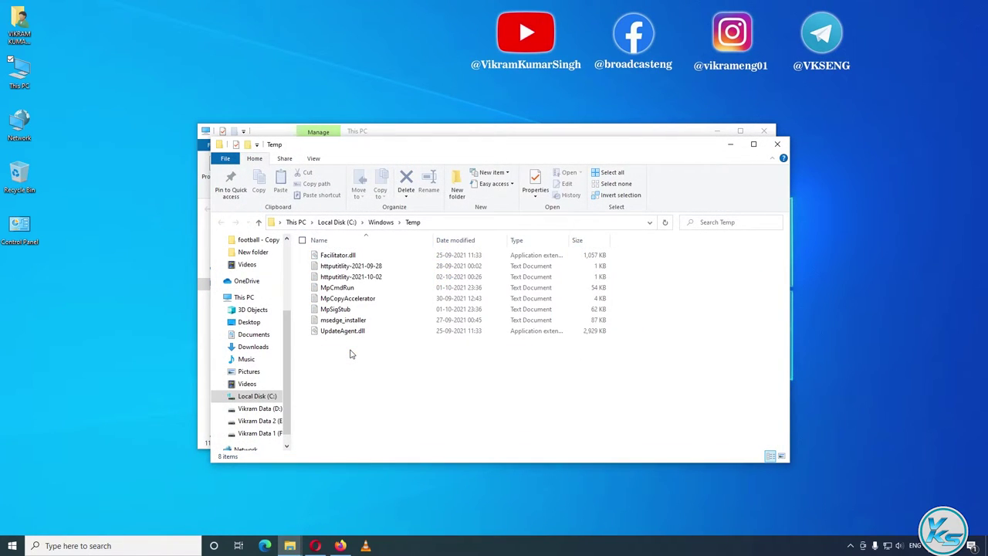
key("ctrl+a")
key("Delete")
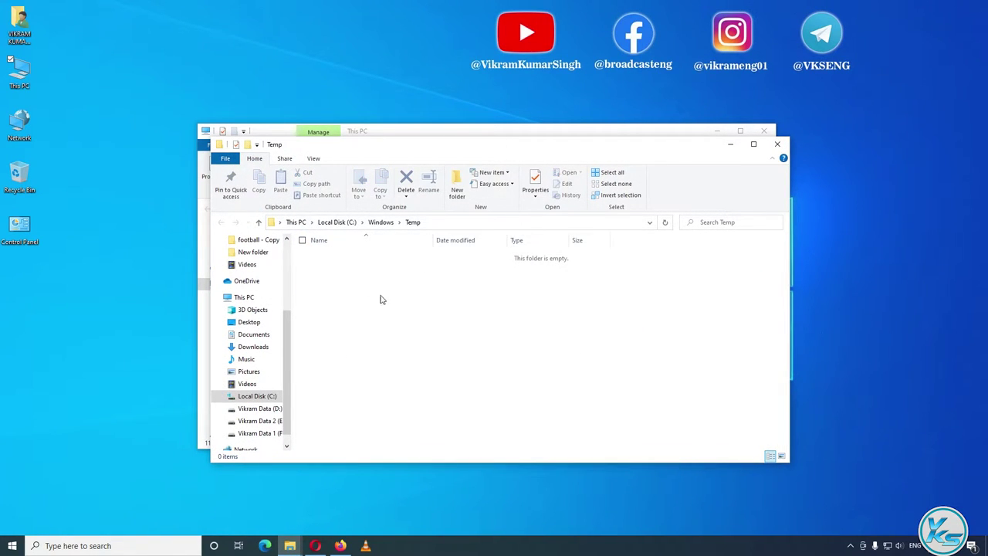
left_click(786, 141)
Delete the 1,385 items in the user %temp% folder, skipping in-use files, then close it.
key("super+r")
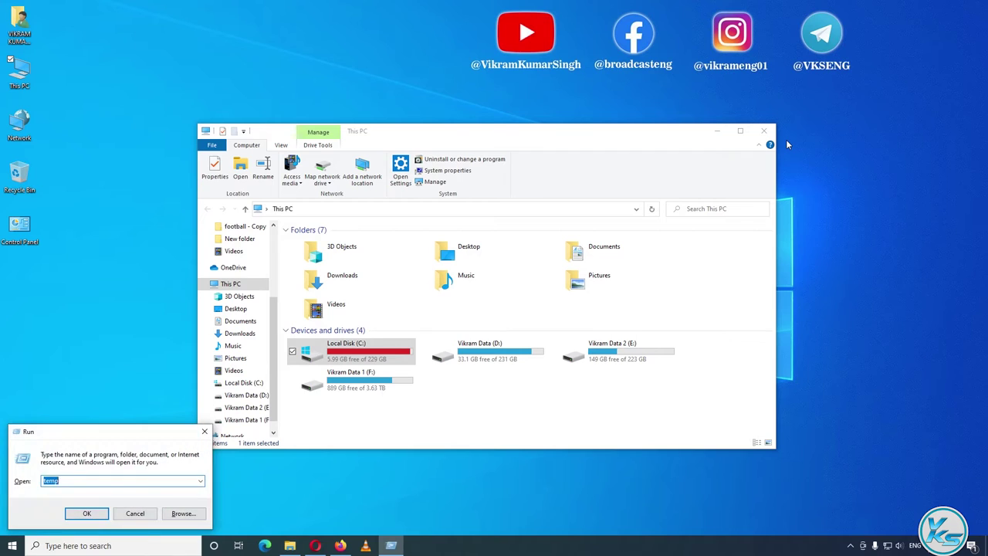
type("%temp%")
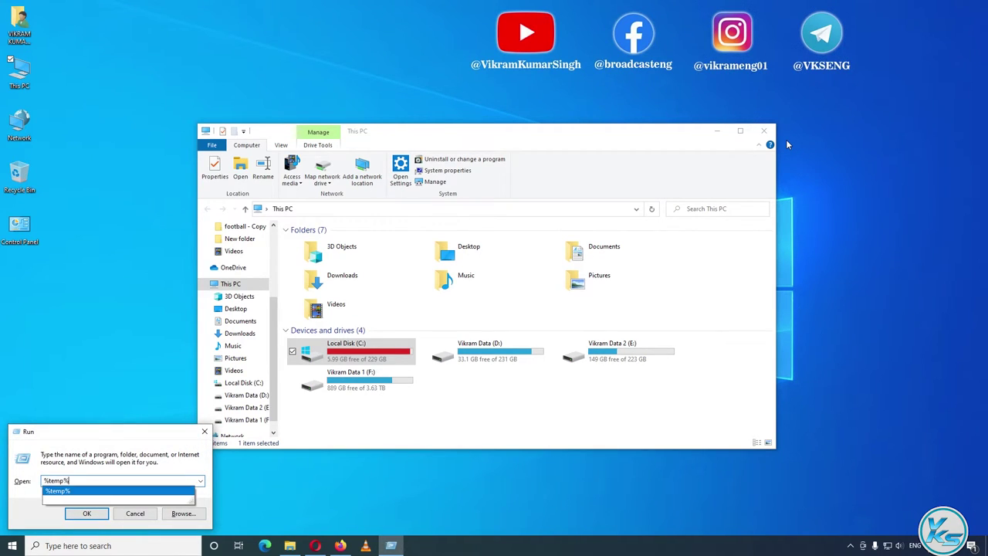
key("Return")
key("ctrl+a")
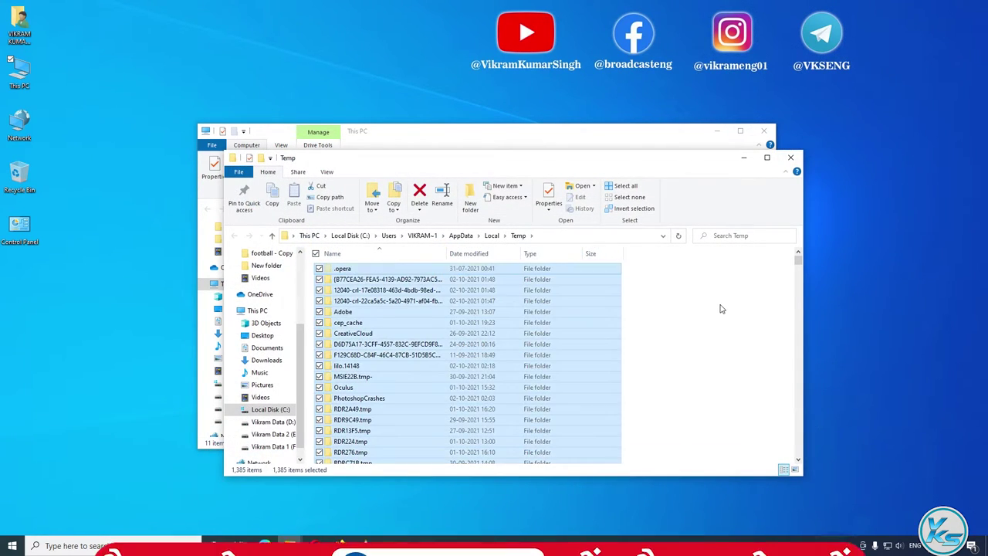
key("Delete")
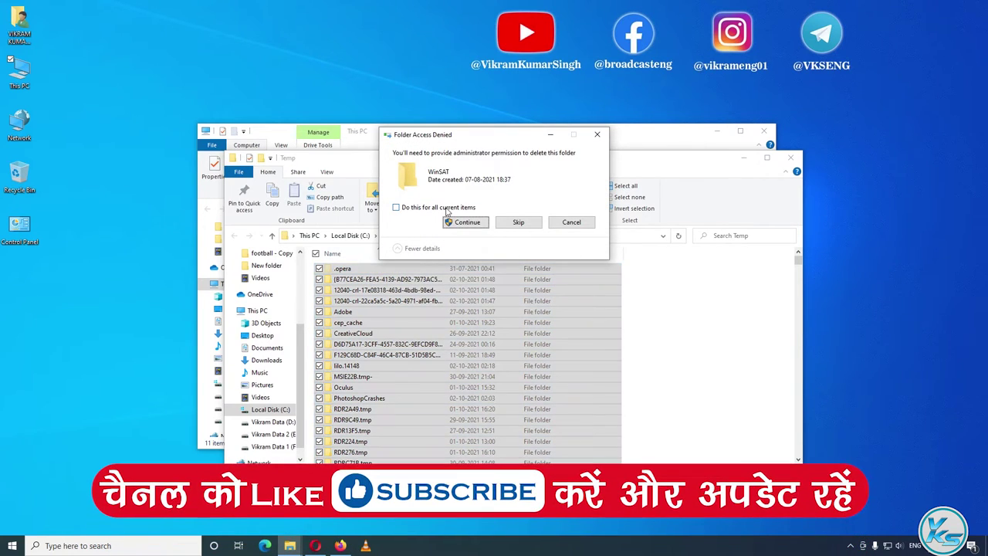
left_click(466, 222)
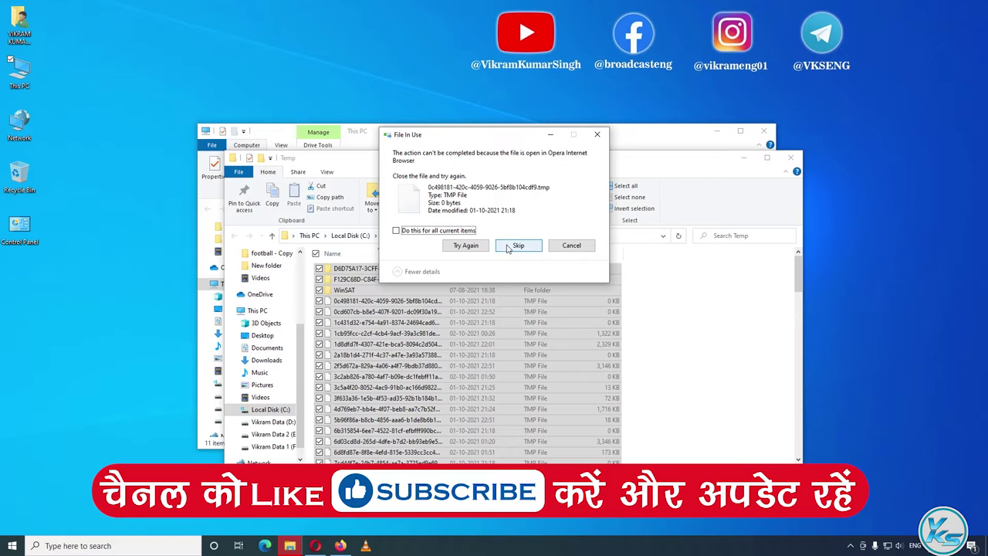
left_click(510, 245)
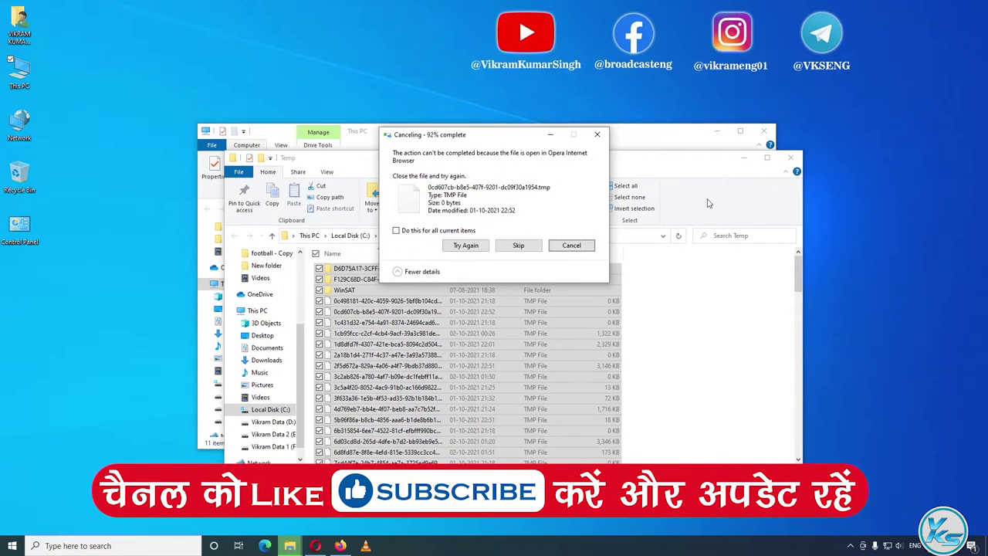
left_click(573, 246)
key("ctrl+w")
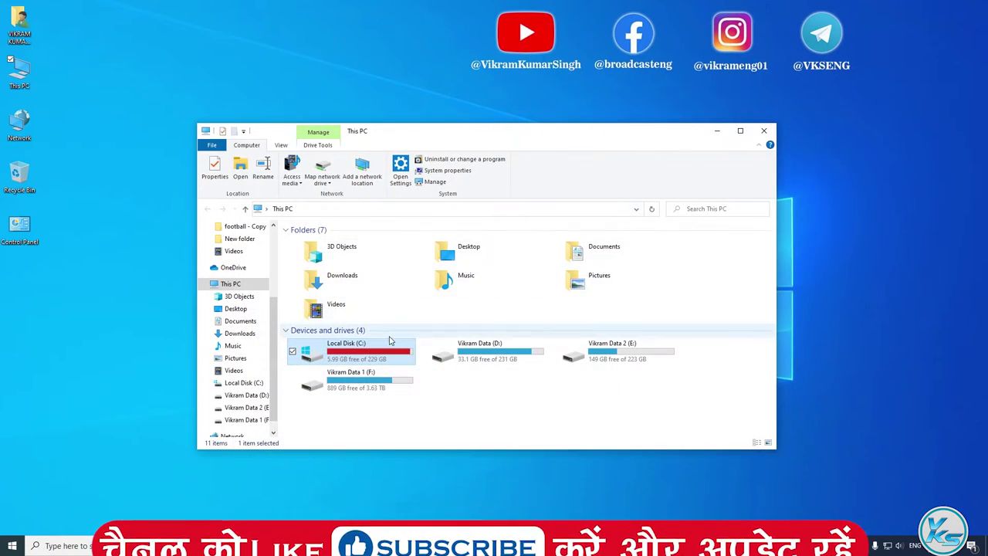
Permanently delete the five CorelDRAW Graphics Suite folders from Documents.
right_click(325, 383)
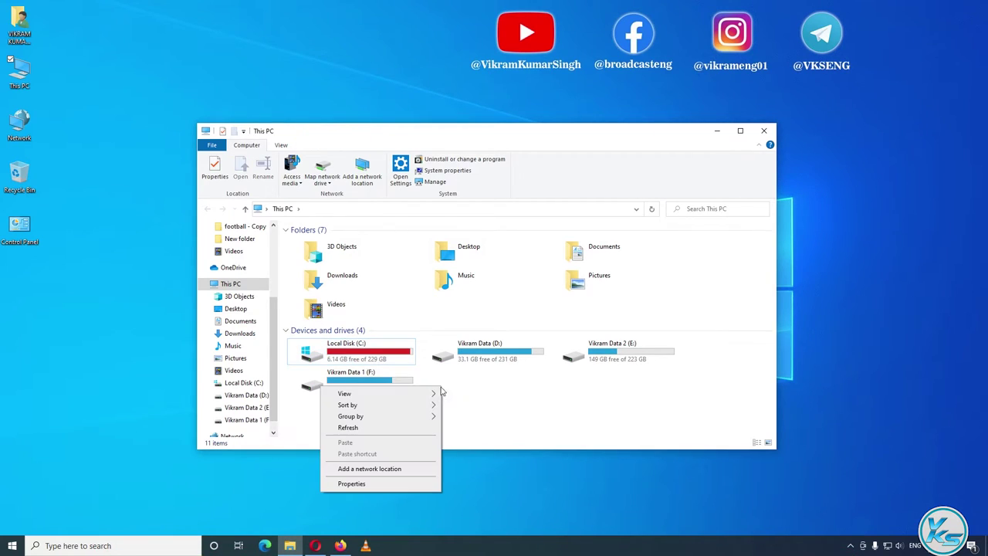
left_click(386, 428)
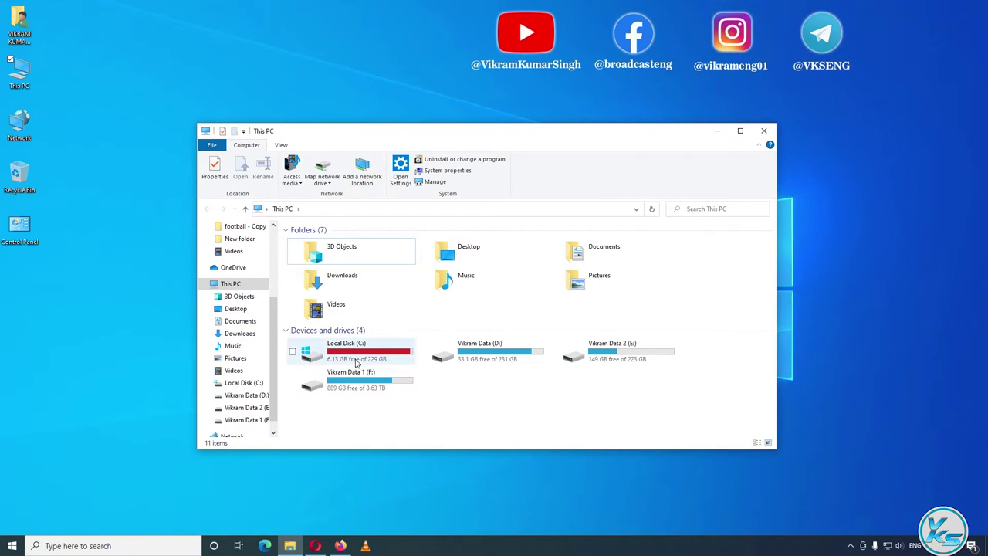
mouse_move(352, 351)
scroll(254, 342, "up", 2)
scroll(236, 276, "up", 2)
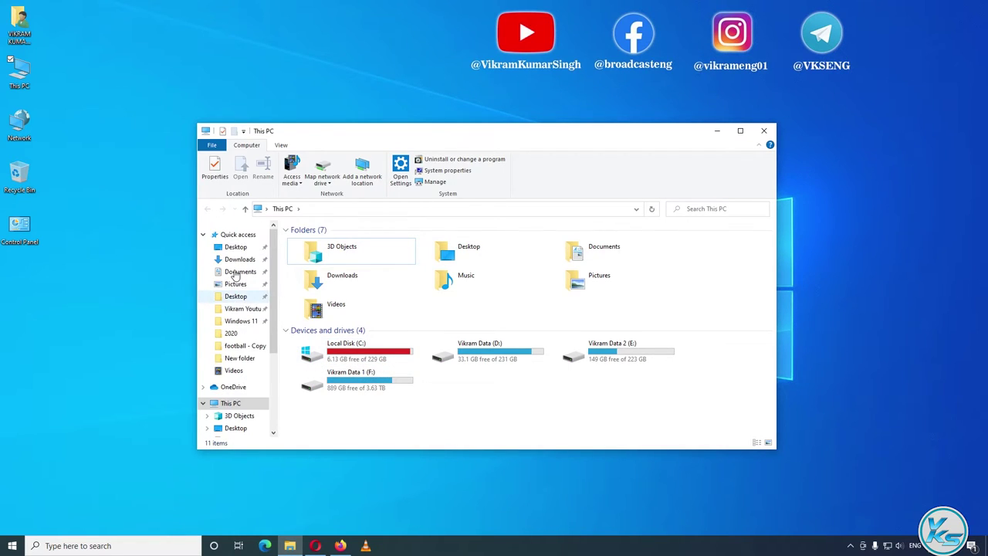
left_click(238, 273)
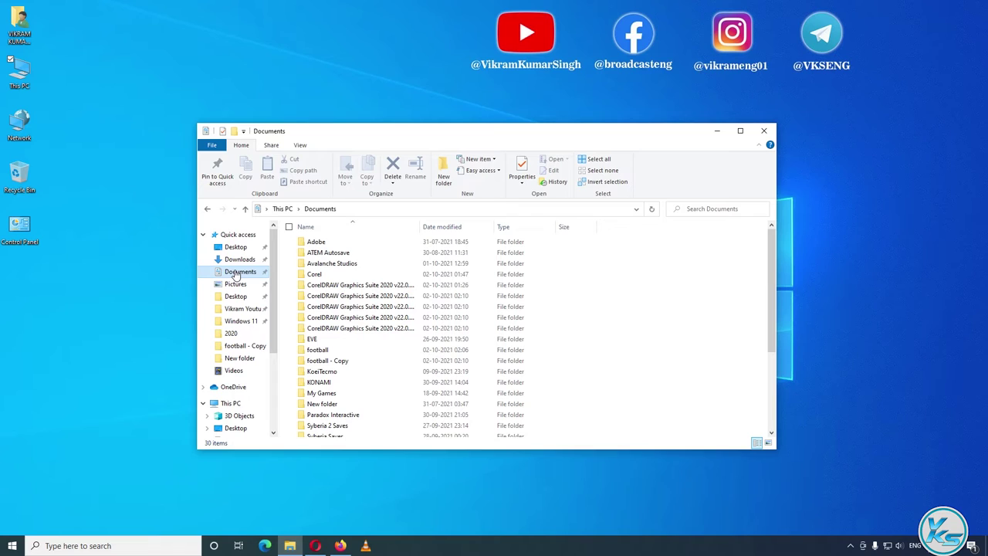
left_click(334, 285)
left_click(343, 328, "shift")
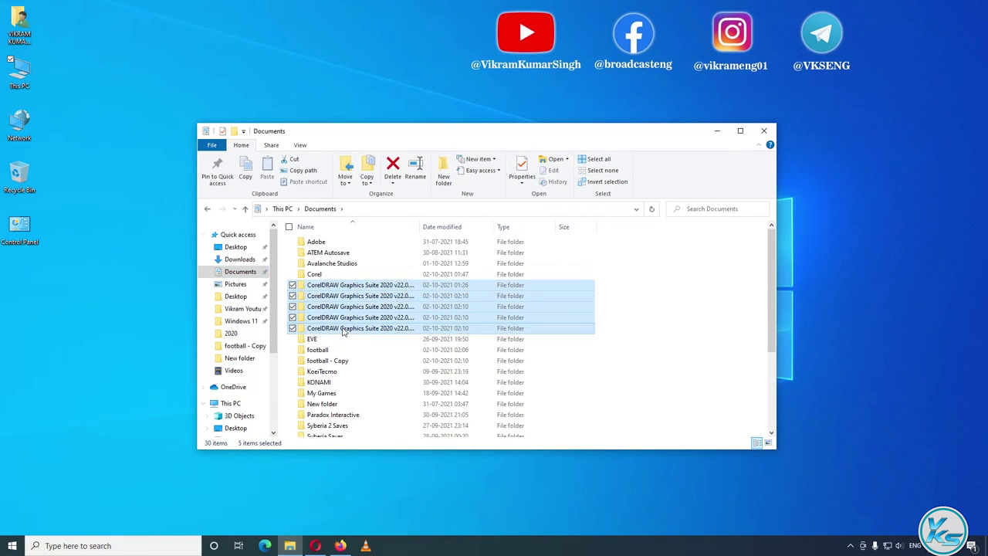
key("shift+Delete")
key("Return")
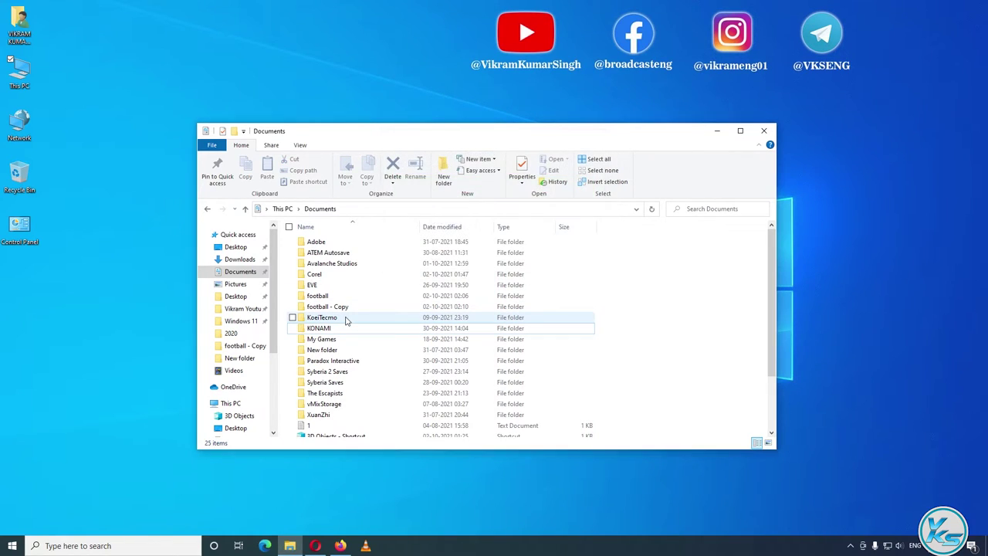
Confirm Local Disk (C:) now has 10.2 GB free in This PC, then close Explorer.
left_click(231, 248)
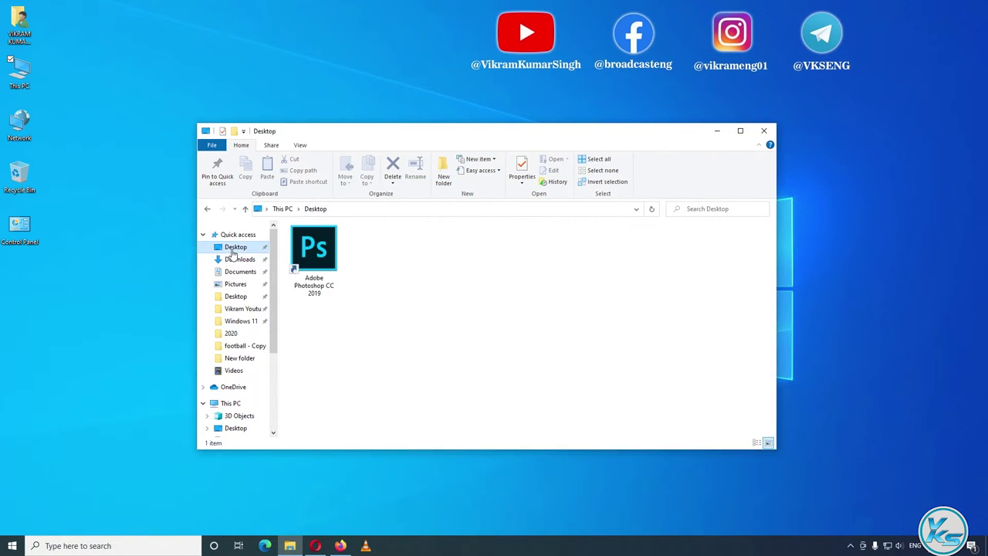
left_click(230, 403)
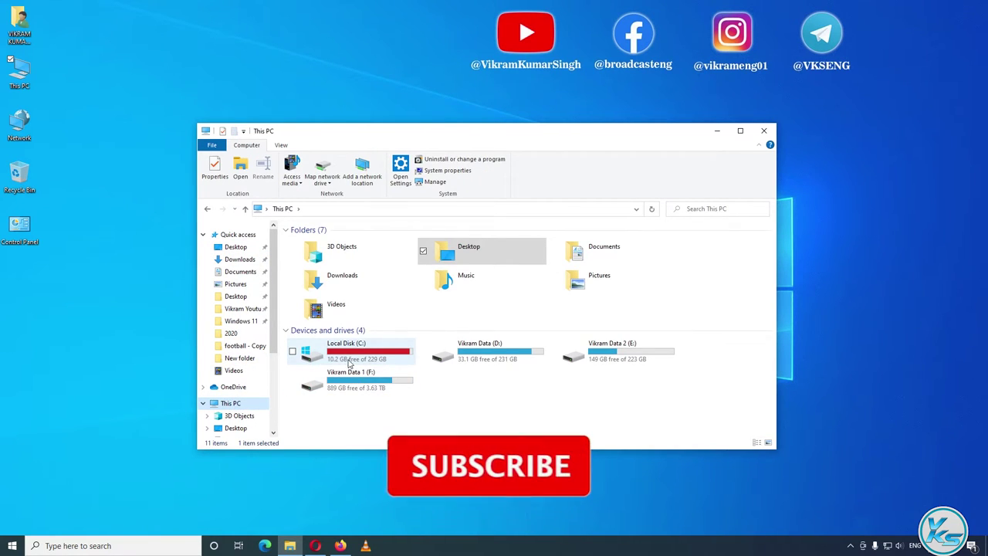
right_click(328, 396)
key("Escape")
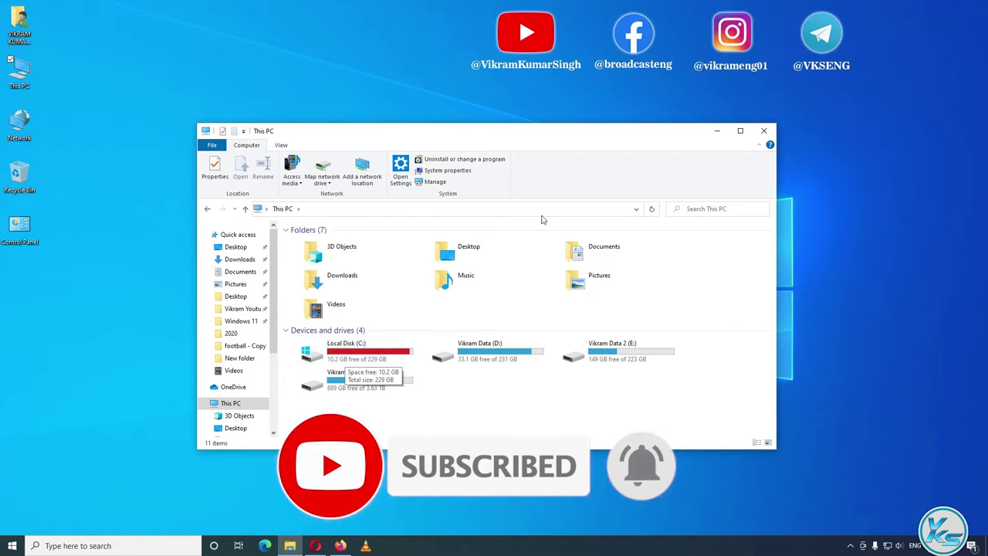
left_click(764, 131)
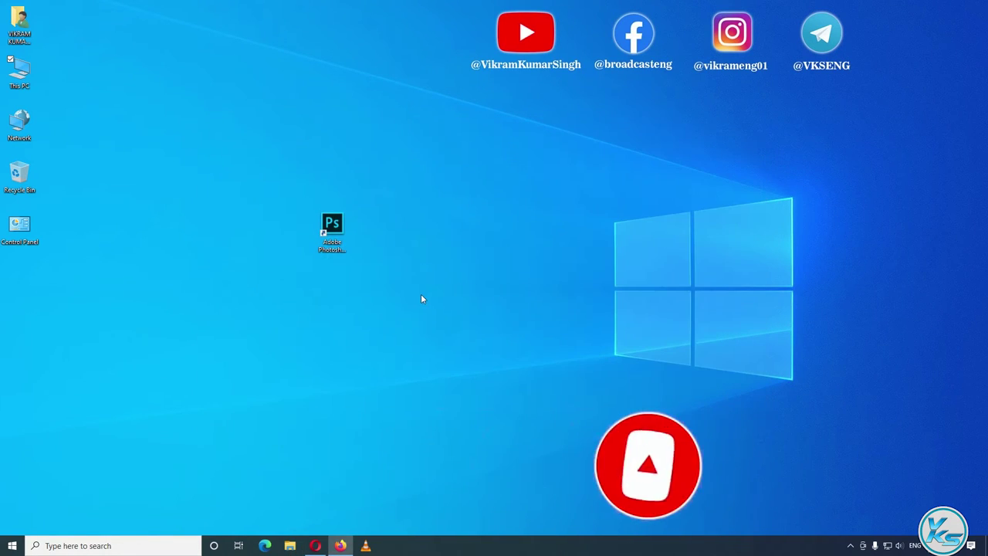
Launch Adobe Photoshop CC 2019 from the desktop shortcut, reaching its Welcome screen.
left_click(338, 224)
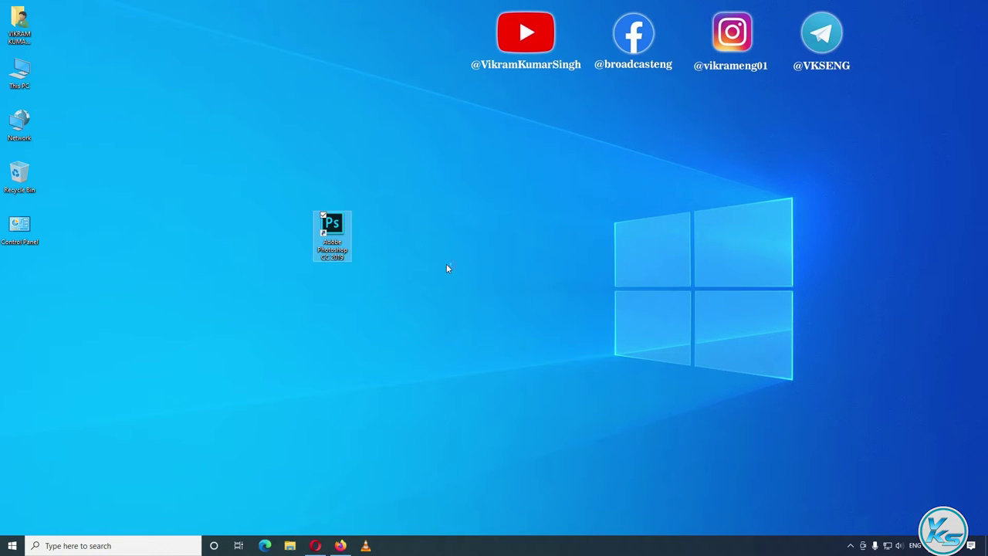
double_click(347, 243)
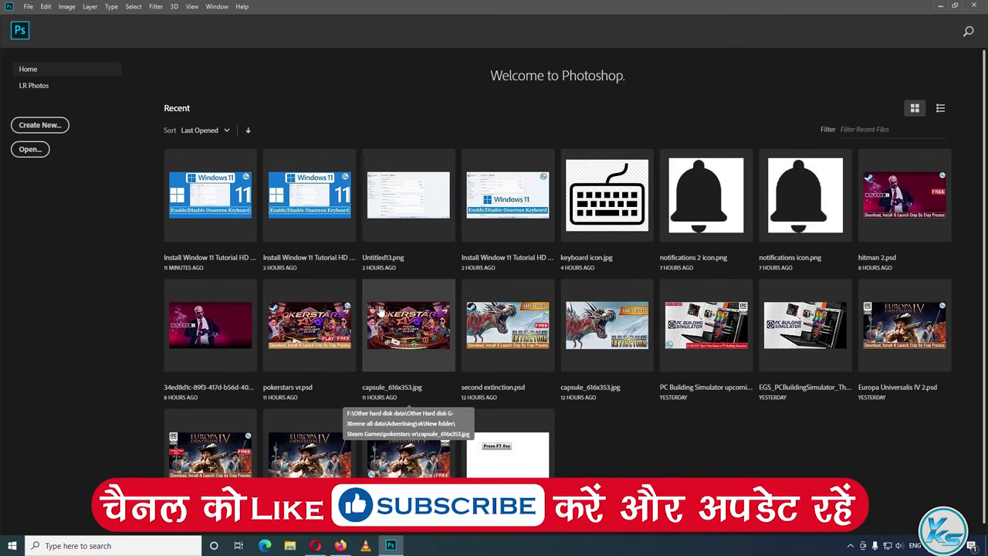
In Preferences > Scratch Disks, activate D:\ and E:\ alongside C:\ and confirm with OK.
left_click(45, 7)
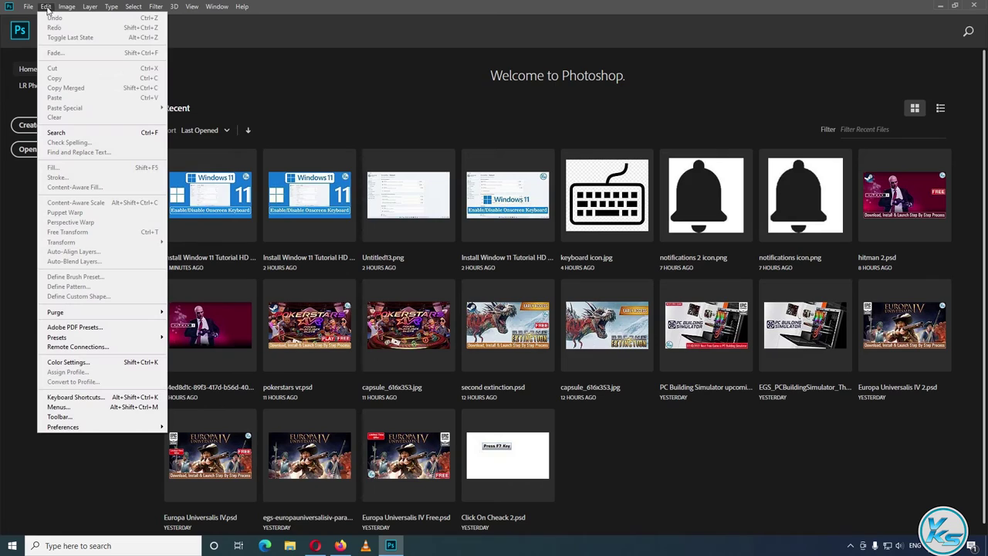
mouse_move(63, 427)
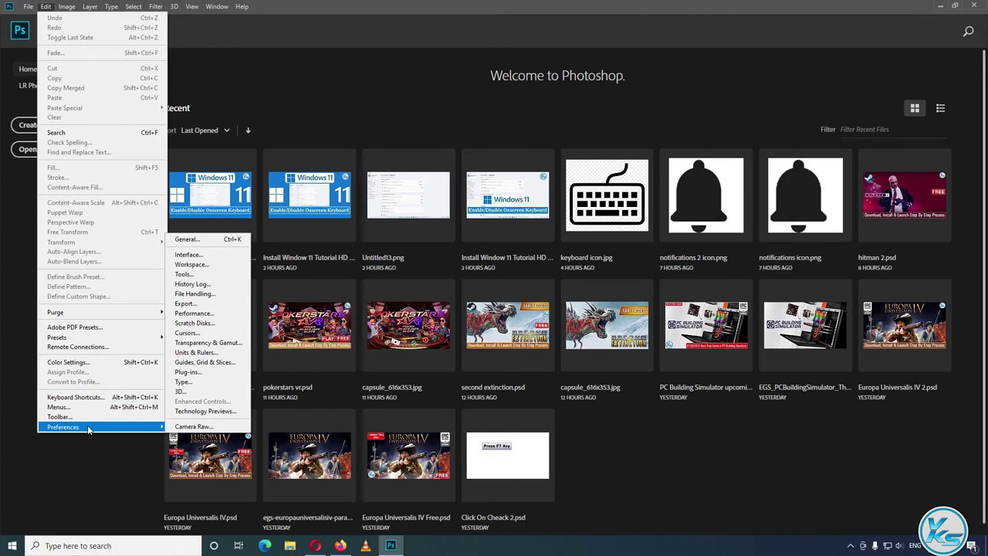
left_click(196, 324)
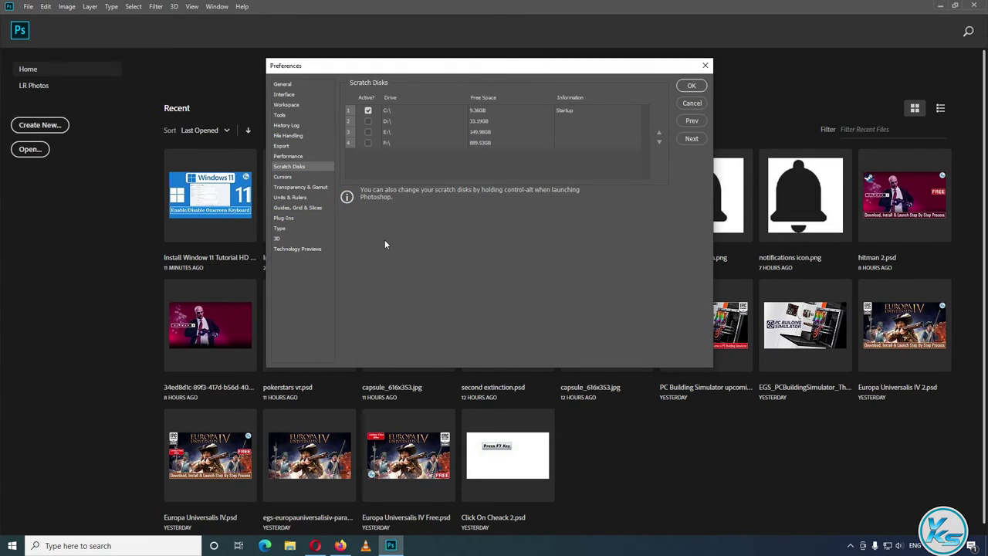
left_click(368, 122)
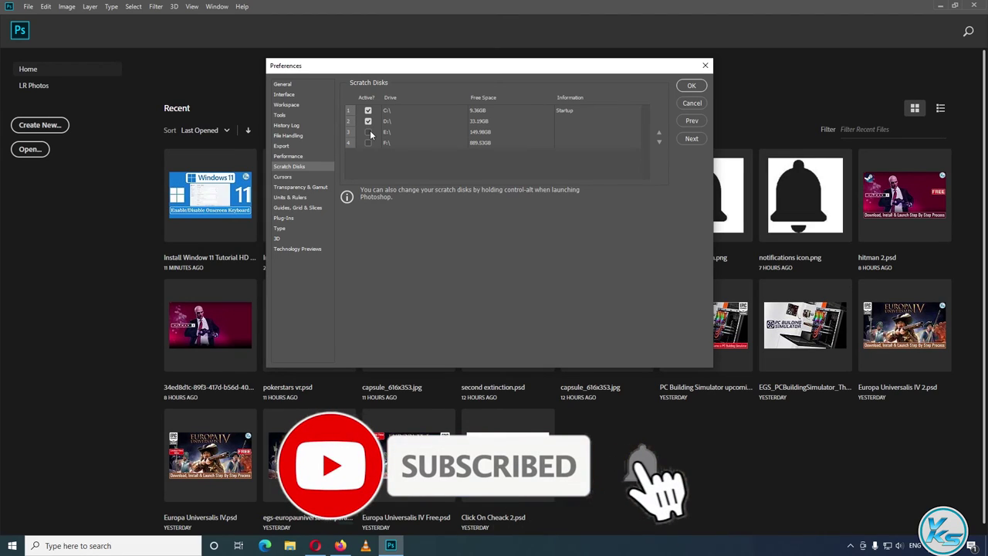
left_click(368, 132)
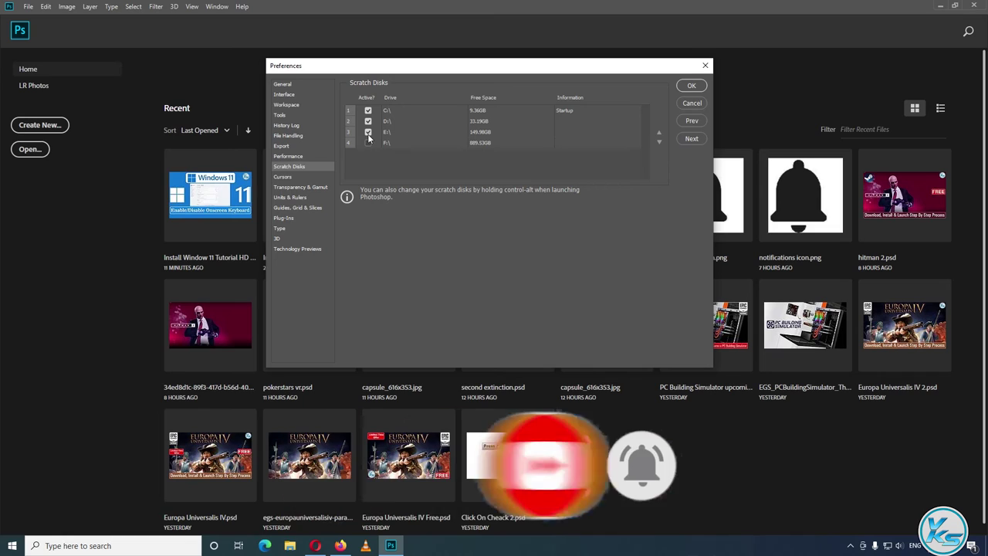
left_click(690, 86)
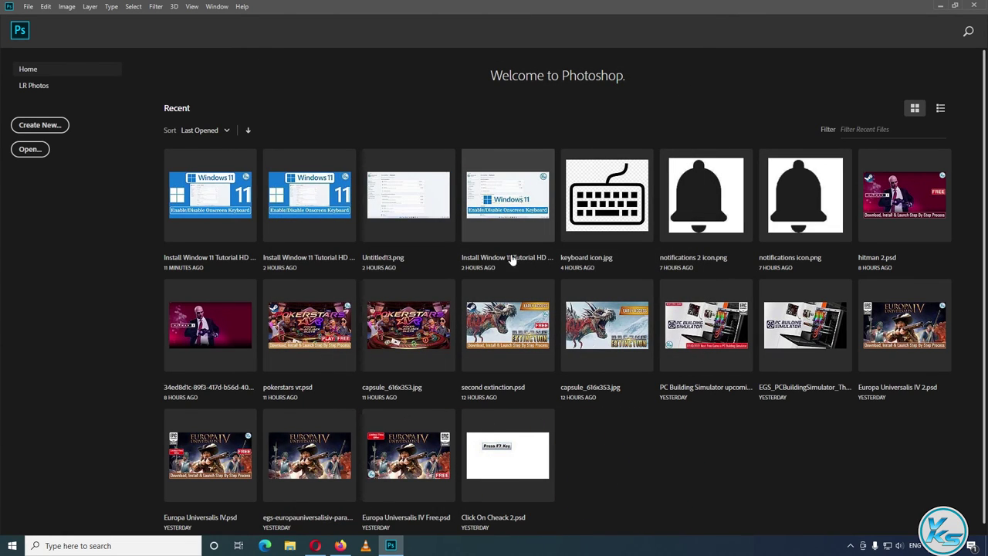